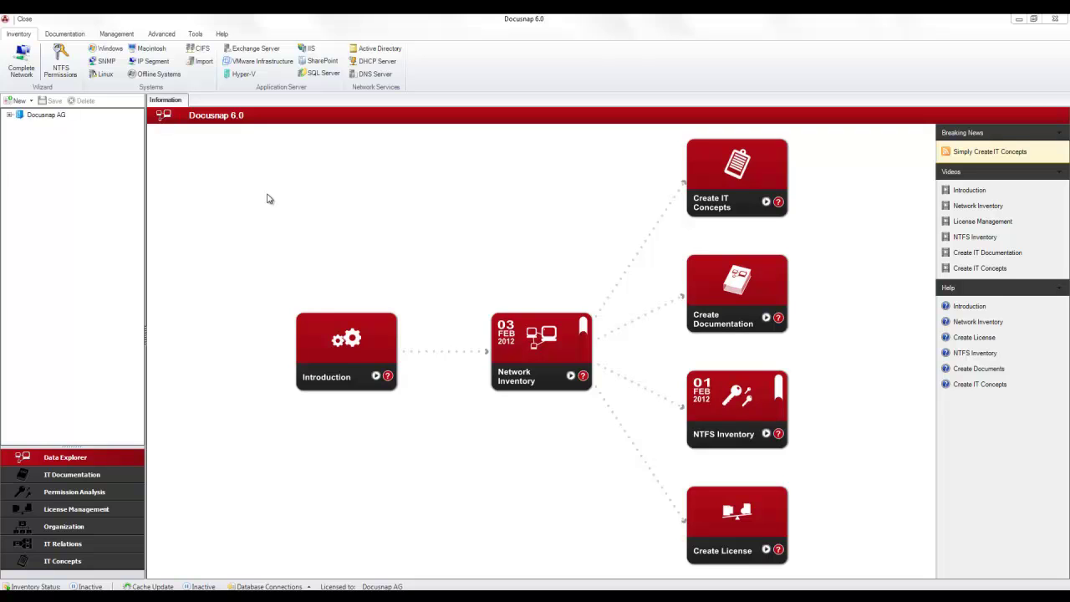
Step: Create an IT concept named "Recovery Plan" for Docusnap AG from the Recovery Plan template
{"action": "left_click", "coordinate": [125, 565]}
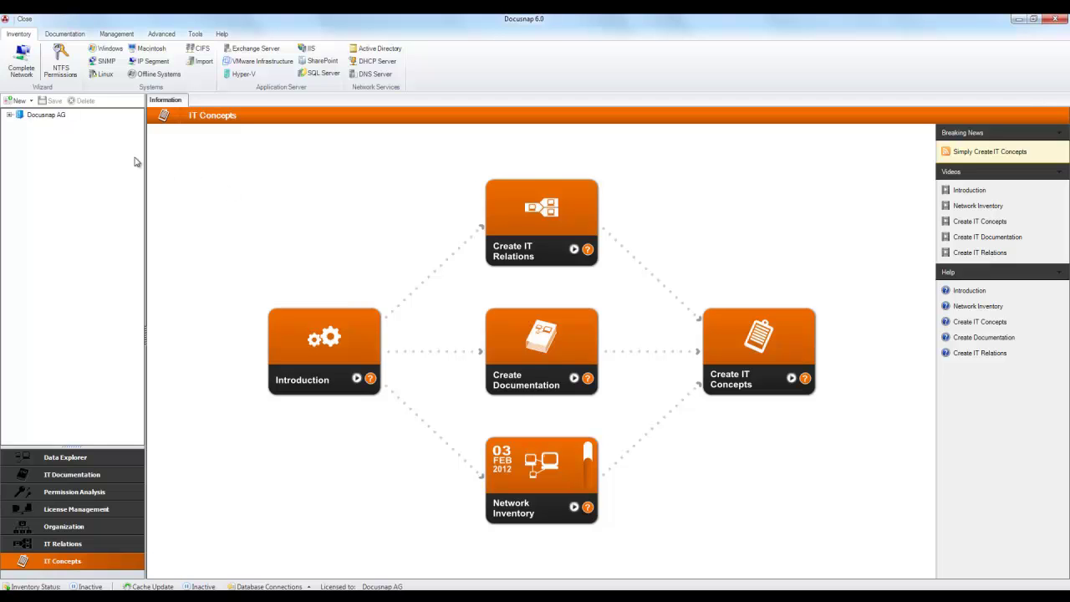
{"action": "left_click", "coordinate": [52, 115]}
{"action": "left_click", "coordinate": [32, 101]}
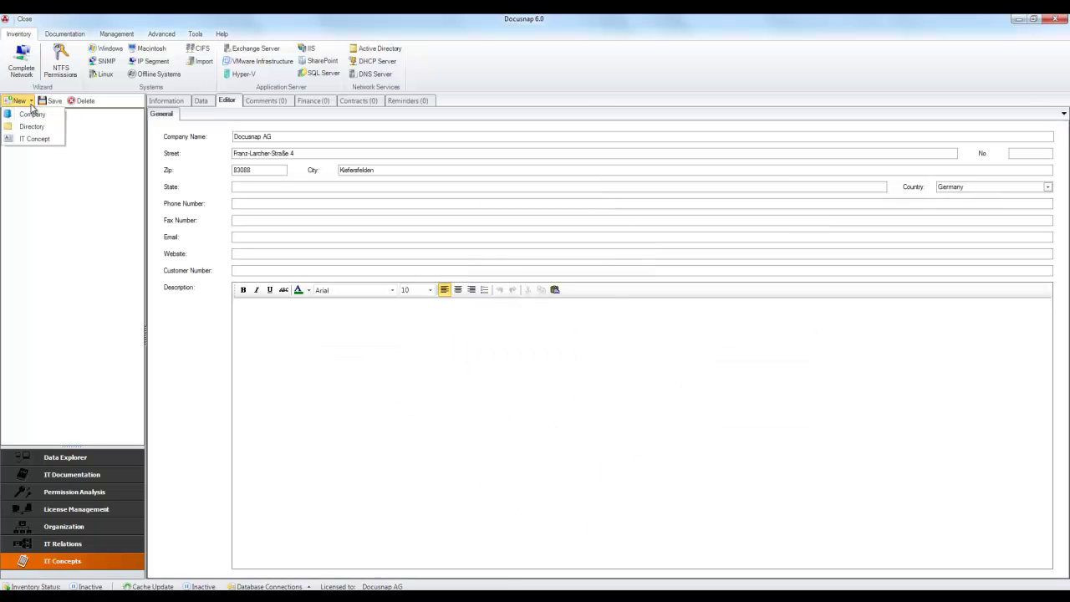
{"action": "left_click", "coordinate": [38, 139]}
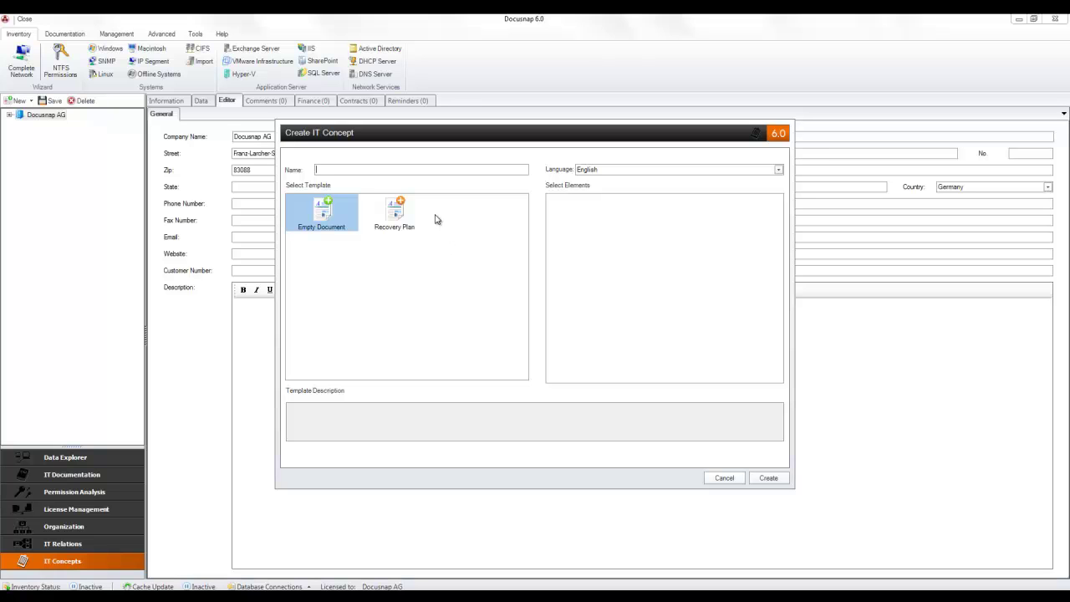
{"action": "left_click", "coordinate": [407, 213]}
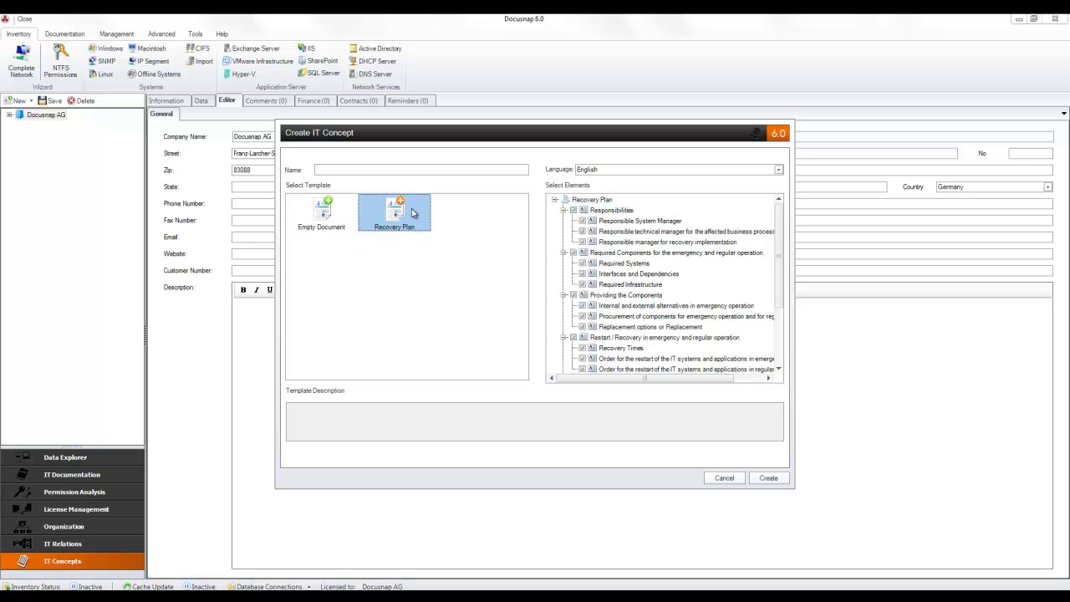
{"action": "left_click", "coordinate": [448, 170]}
{"action": "type", "text": "Recovery Plan"}
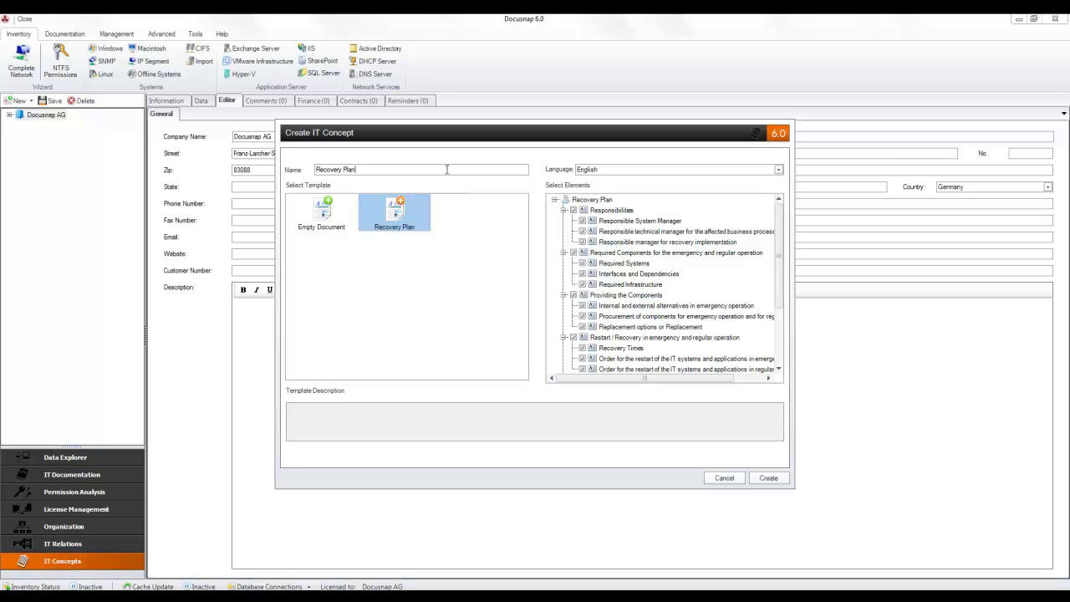
{"action": "left_click", "coordinate": [763, 480]}
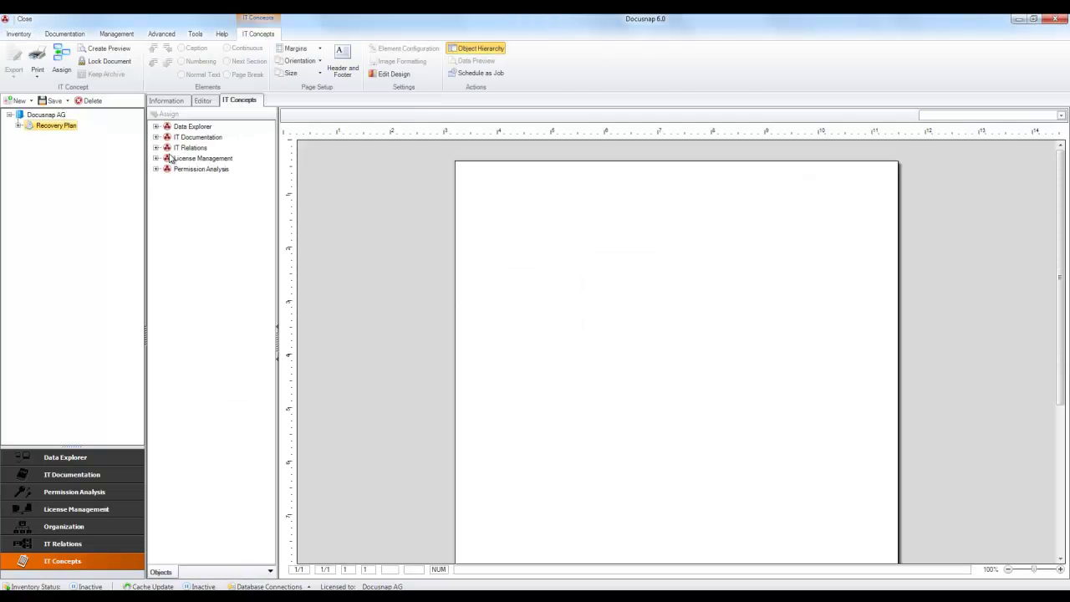
Step: Add a text area titled "Address" to the Recovery Plan and save it
{"action": "left_click", "coordinate": [19, 125]}
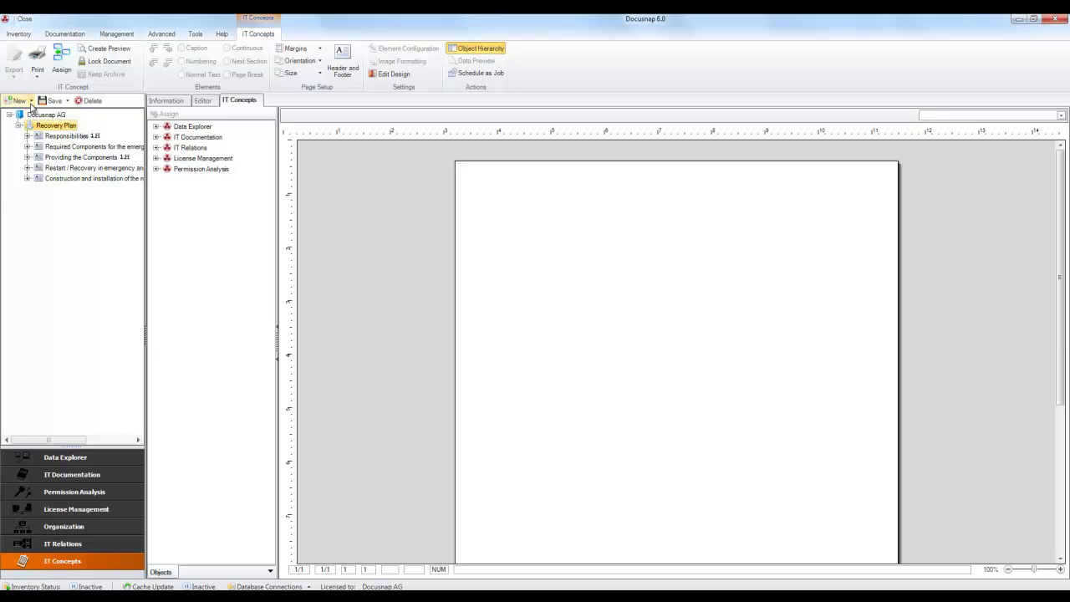
{"action": "left_click", "coordinate": [31, 101]}
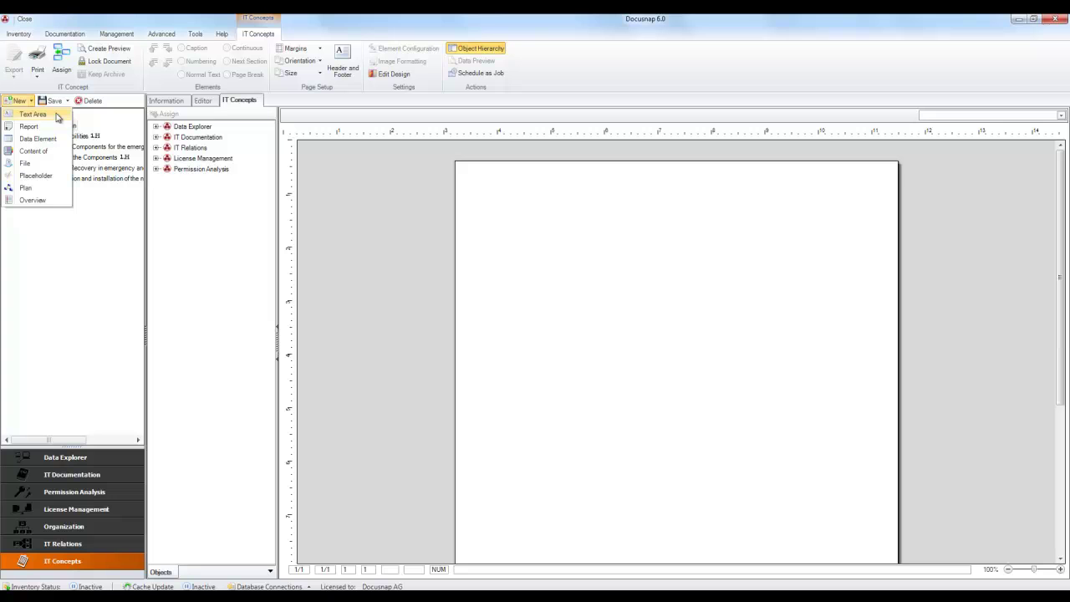
{"action": "left_click", "coordinate": [57, 117]}
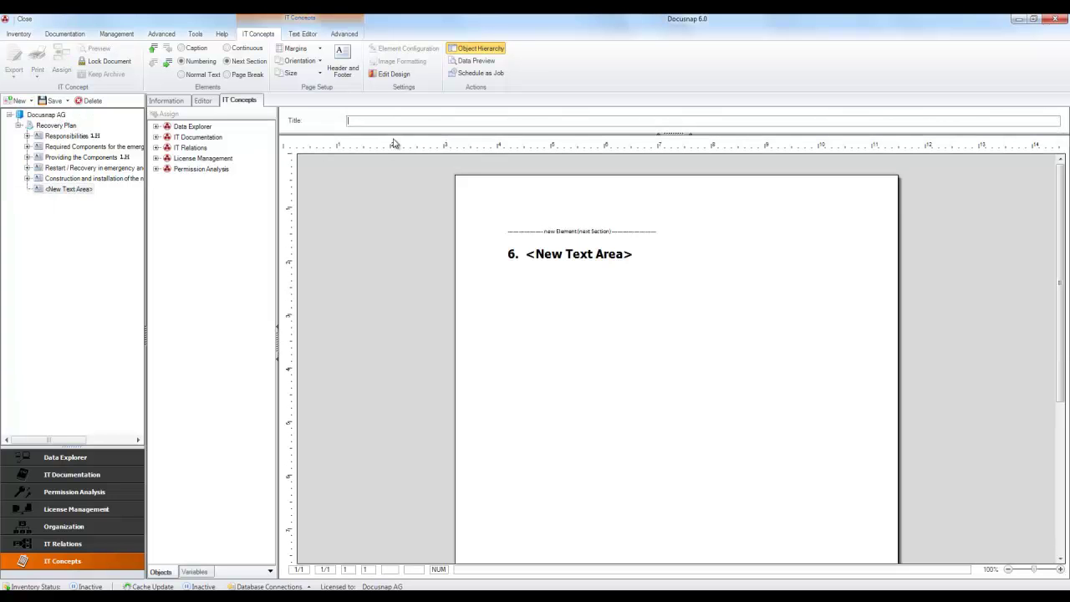
{"action": "type", "text": "Address"}
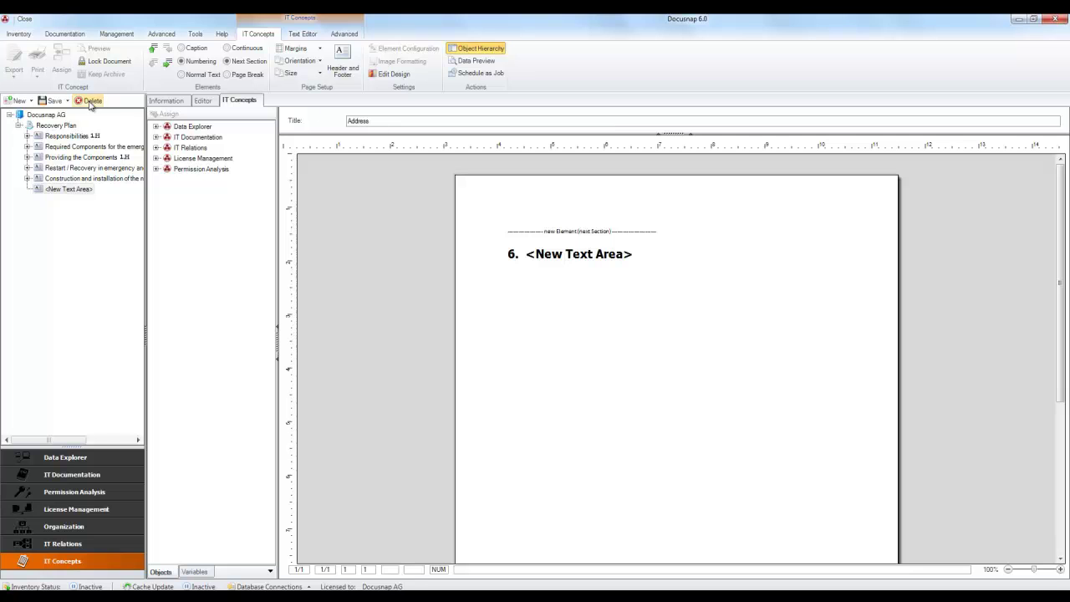
{"action": "left_click", "coordinate": [54, 102]}
Step: Move the Address element up to the first position in the Recovery Plan and format it as Normal Text
{"action": "left_click", "coordinate": [156, 50]}
{"action": "left_click", "coordinate": [155, 50]}
{"action": "left_click", "coordinate": [156, 50]}
{"action": "left_click", "coordinate": [156, 50]}
{"action": "left_click", "coordinate": [155, 50]}
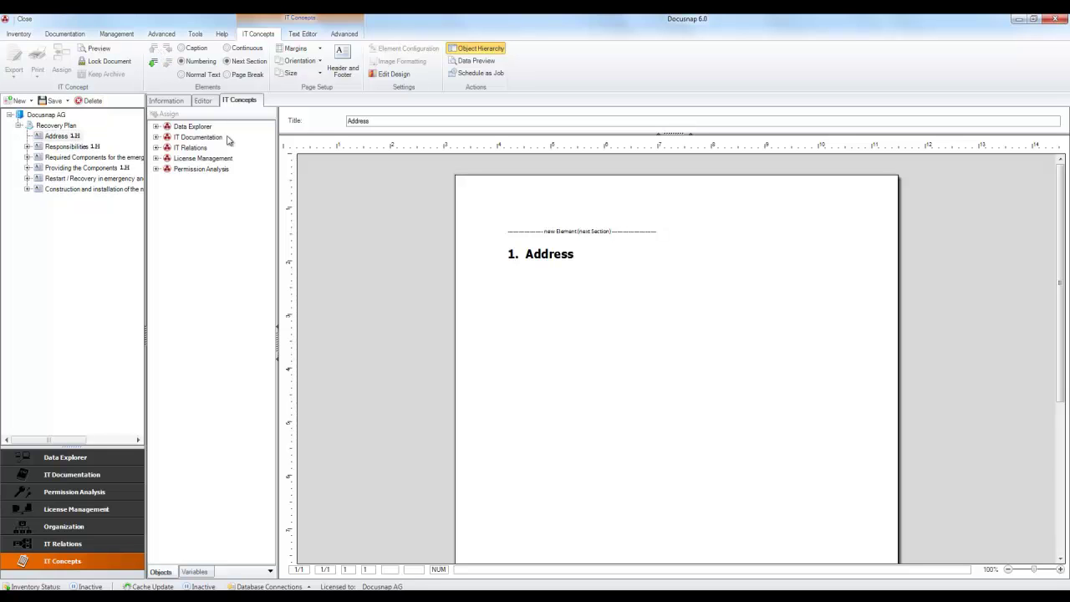
{"action": "left_click", "coordinate": [185, 75]}
Step: Insert the Company Name and Street account variables into the Address text area and save it
{"action": "left_click", "coordinate": [203, 572]}
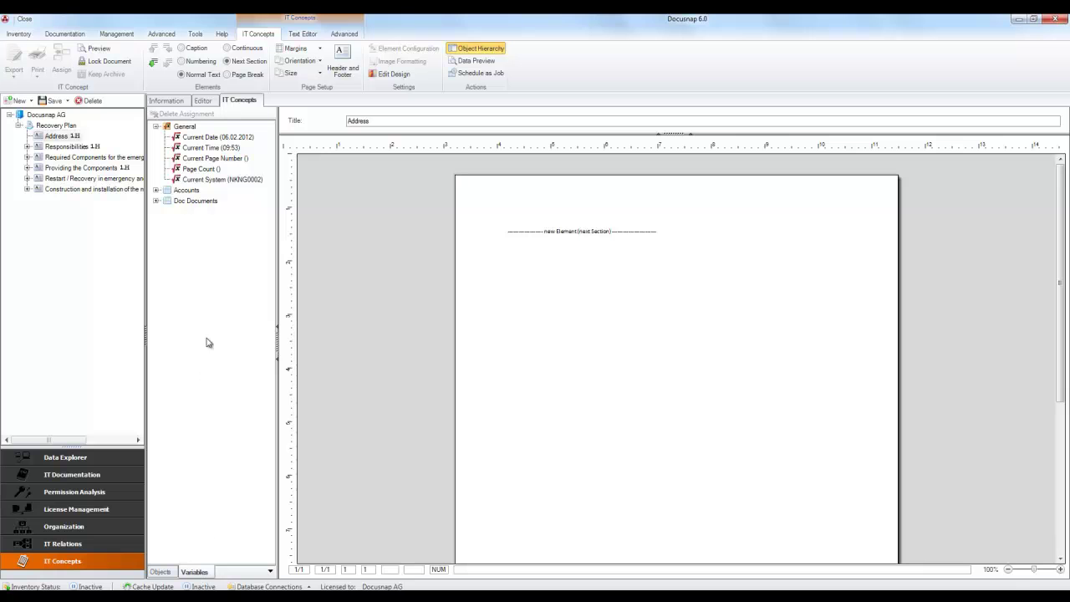
{"action": "left_click", "coordinate": [156, 191]}
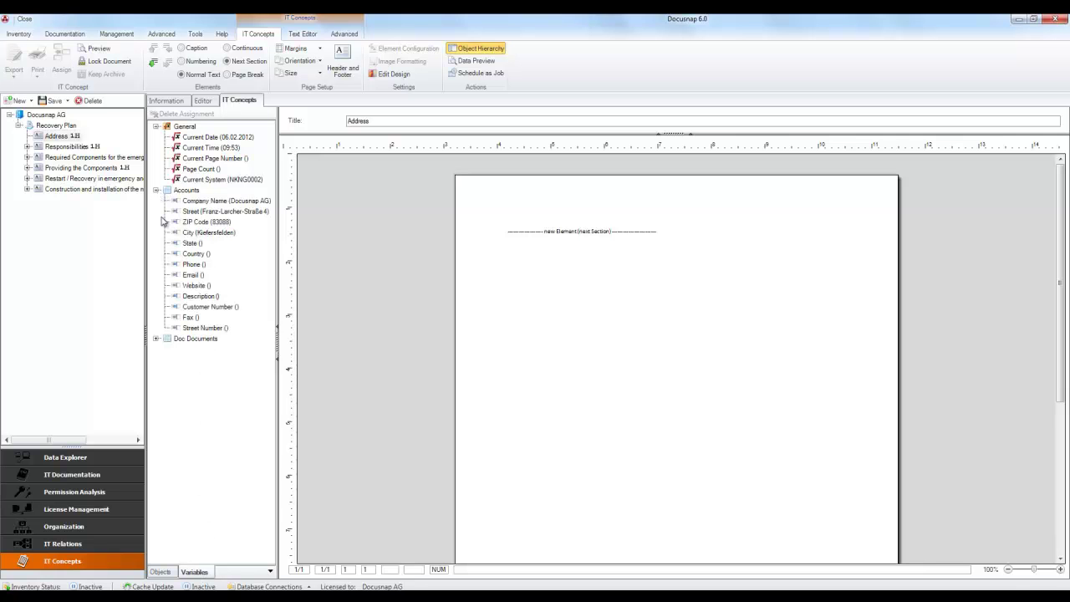
{"action": "left_click", "coordinate": [157, 339]}
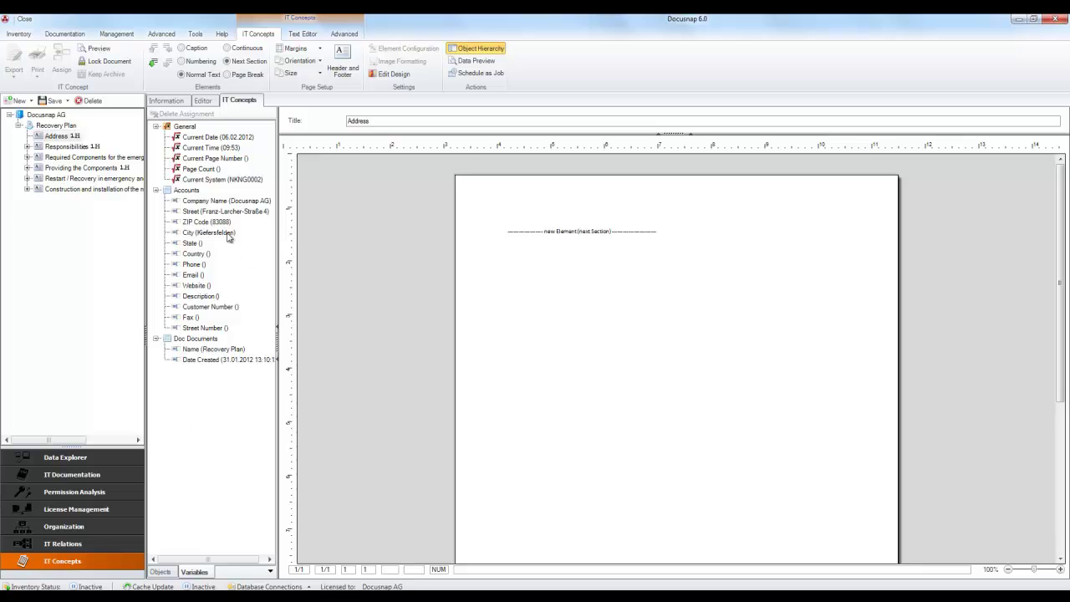
{"action": "left_click_drag", "start_coordinate": [226, 200], "coordinate": [526, 279]}
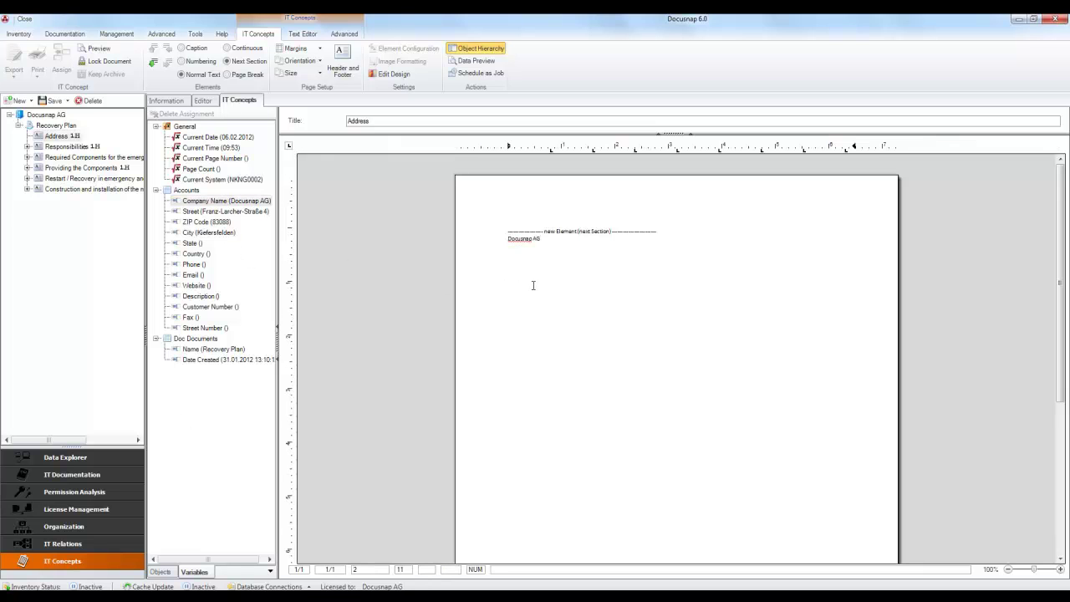
{"action": "left_click_drag", "start_coordinate": [257, 212], "coordinate": [504, 275]}
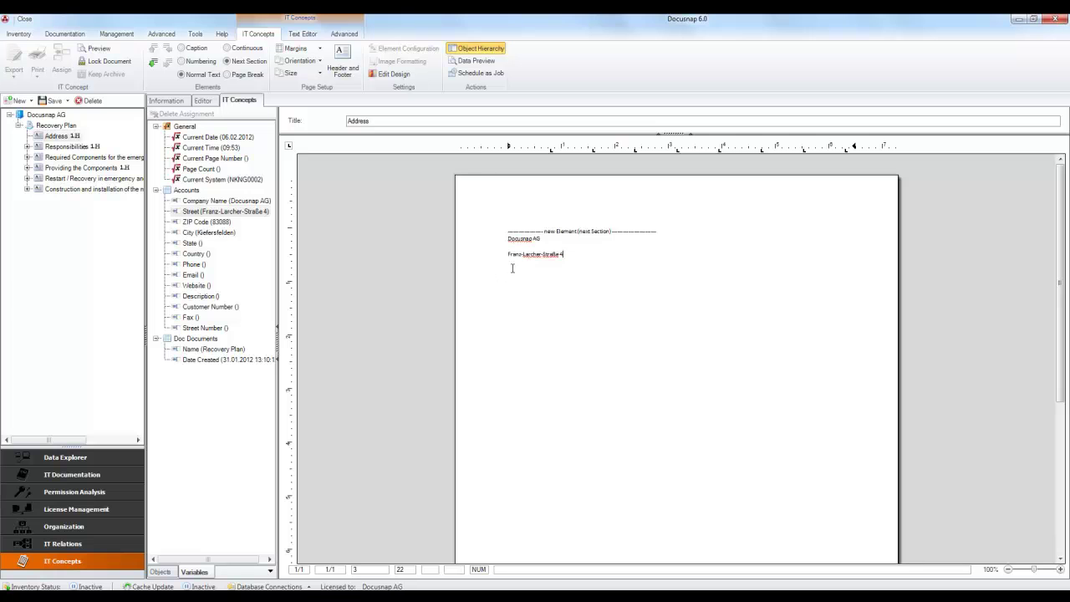
{"action": "left_click", "coordinate": [52, 100]}
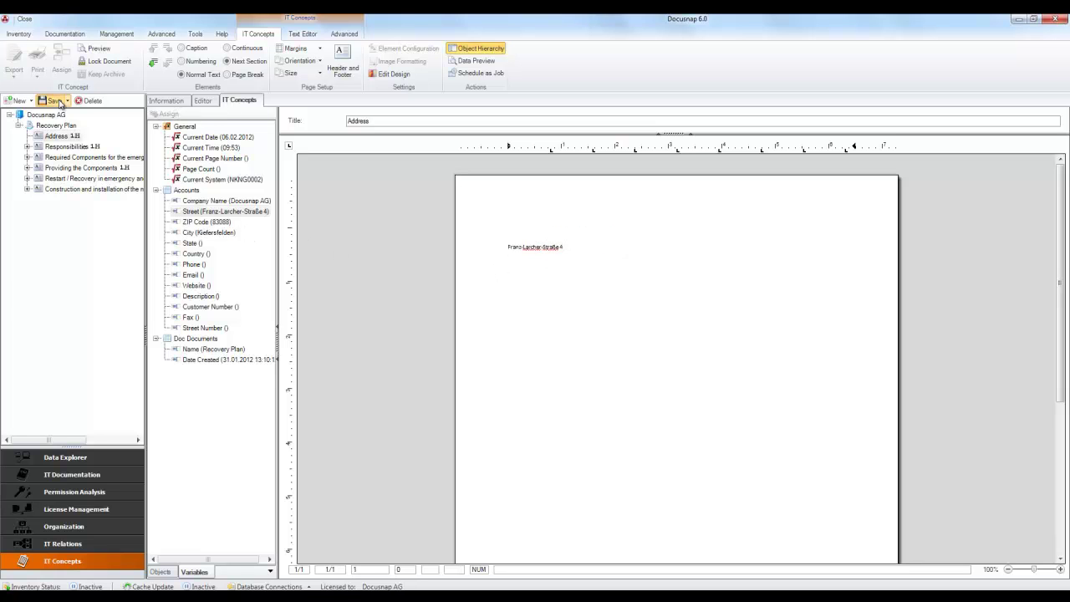
Step: Assign the person listed under the Docusnap AG contacts to the Responsible System Manager element under Responsibilities
{"action": "left_click", "coordinate": [29, 147]}
{"action": "left_click", "coordinate": [81, 158]}
{"action": "left_click", "coordinate": [156, 126]}
{"action": "left_click", "coordinate": [165, 137]}
{"action": "left_click", "coordinate": [198, 148]}
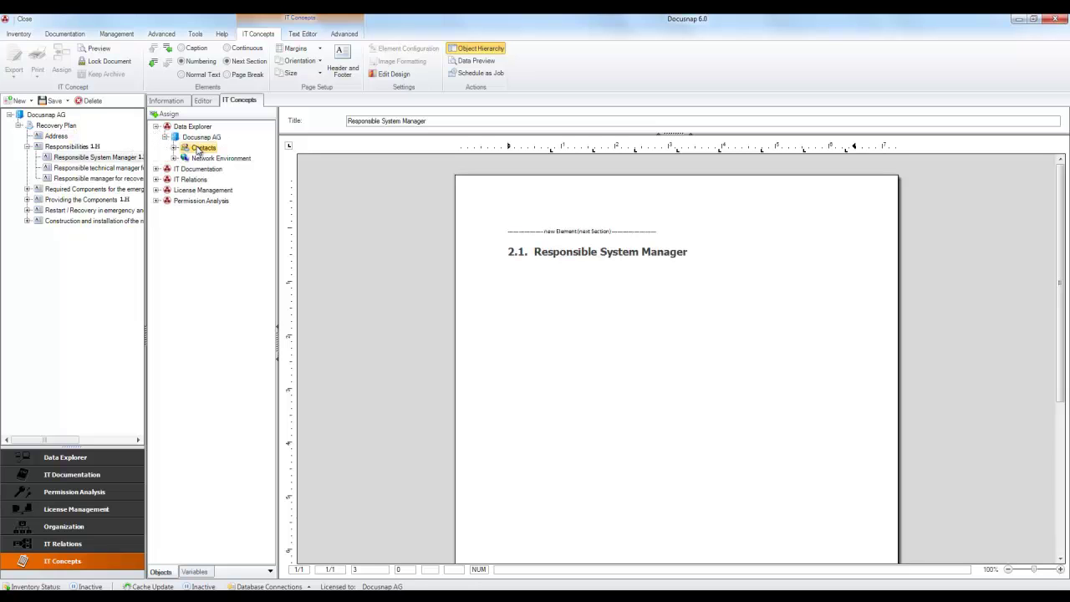
{"action": "left_click", "coordinate": [174, 148]}
{"action": "left_click", "coordinate": [204, 158]}
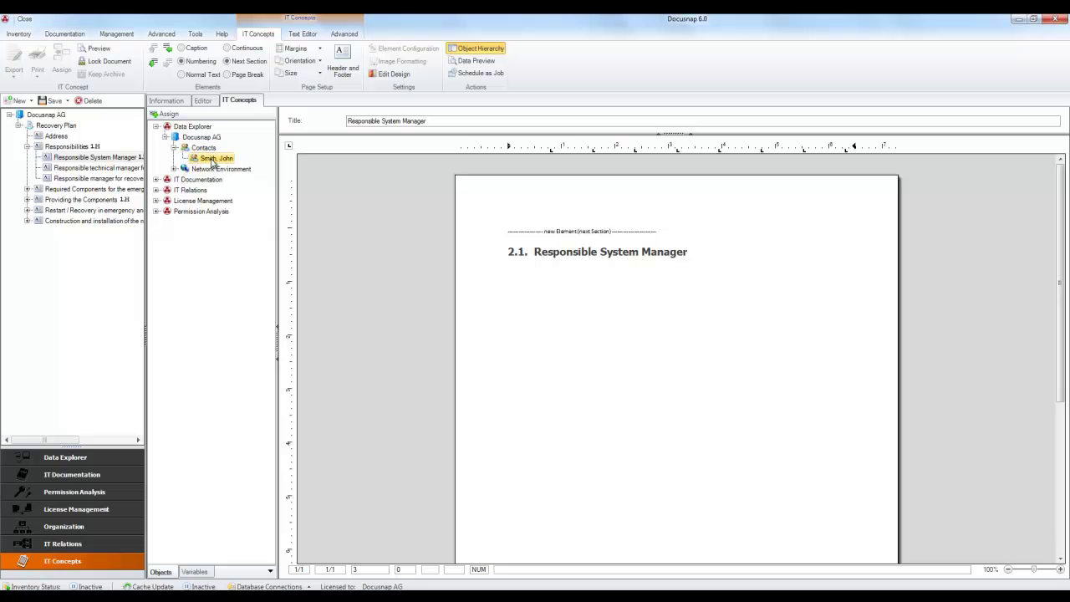
{"action": "left_click", "coordinate": [171, 115]}
Step: Insert the contact's Last Name and First Name variables on separate lines in Responsible System Manager and preview the section
{"action": "left_click_drag", "start_coordinate": [199, 137], "coordinate": [537, 286]}
{"action": "key", "text": "Return"}
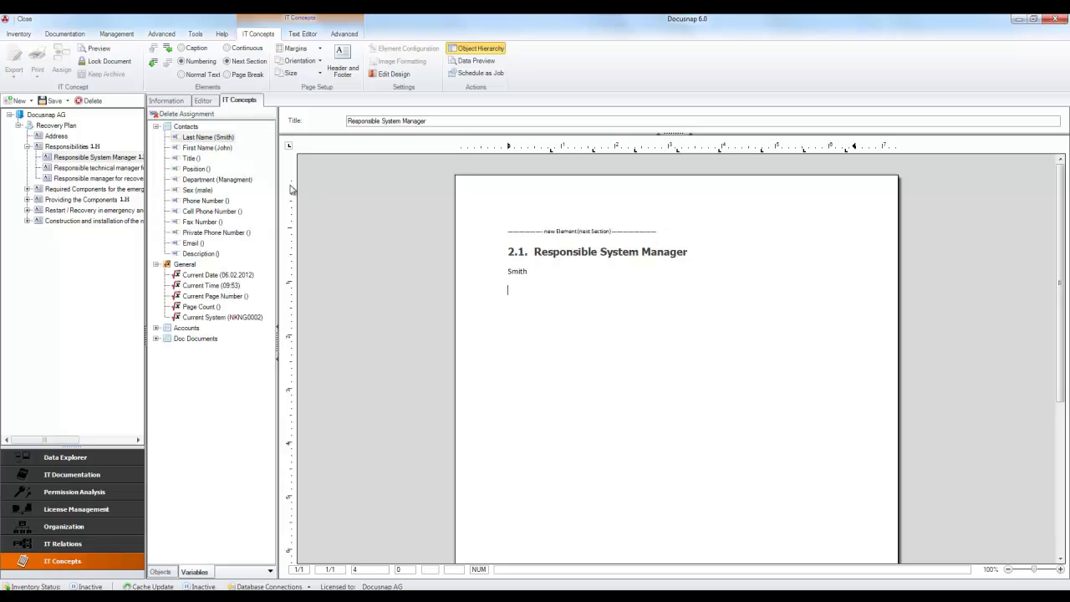
{"action": "left_click_drag", "start_coordinate": [217, 148], "coordinate": [515, 292]}
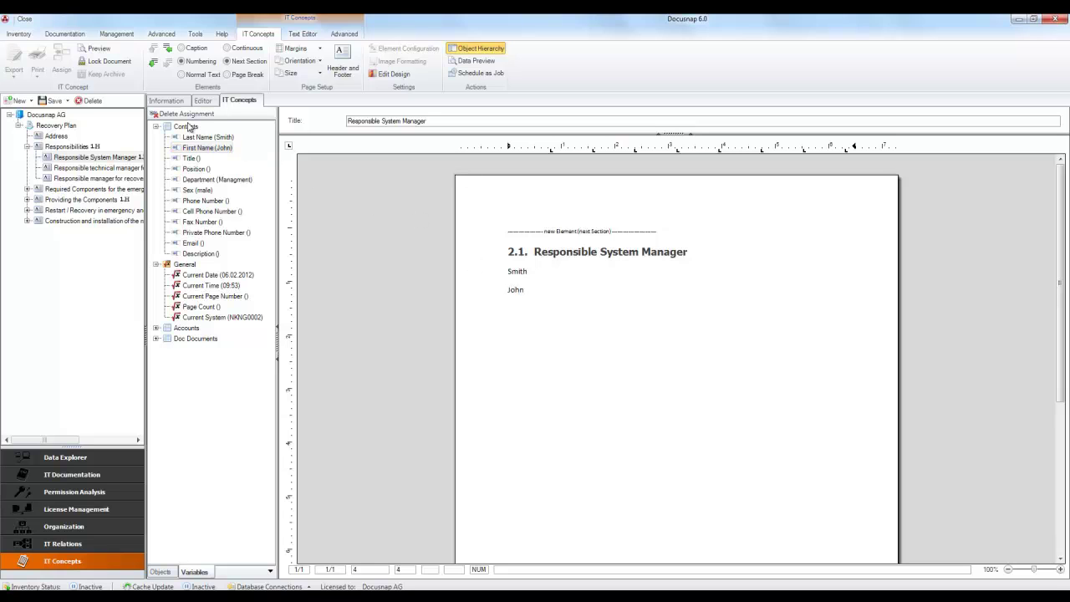
{"action": "left_click", "coordinate": [124, 52]}
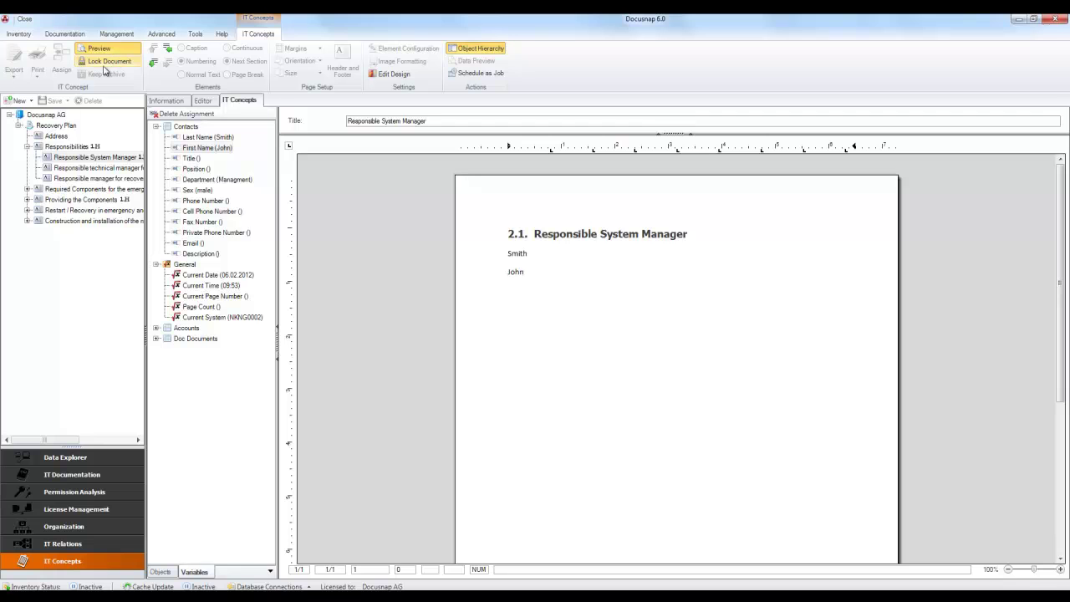
{"action": "left_click", "coordinate": [99, 48]}
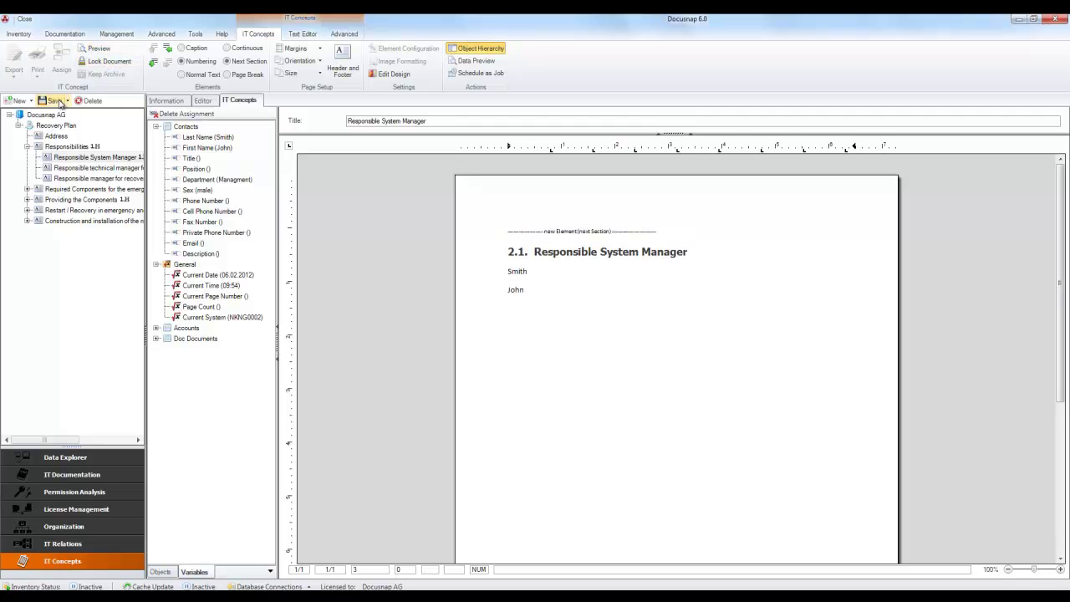
Step: Add the Software Summary report of docusnap.internal as the first element under Responsibilities
{"action": "left_click", "coordinate": [29, 189]}
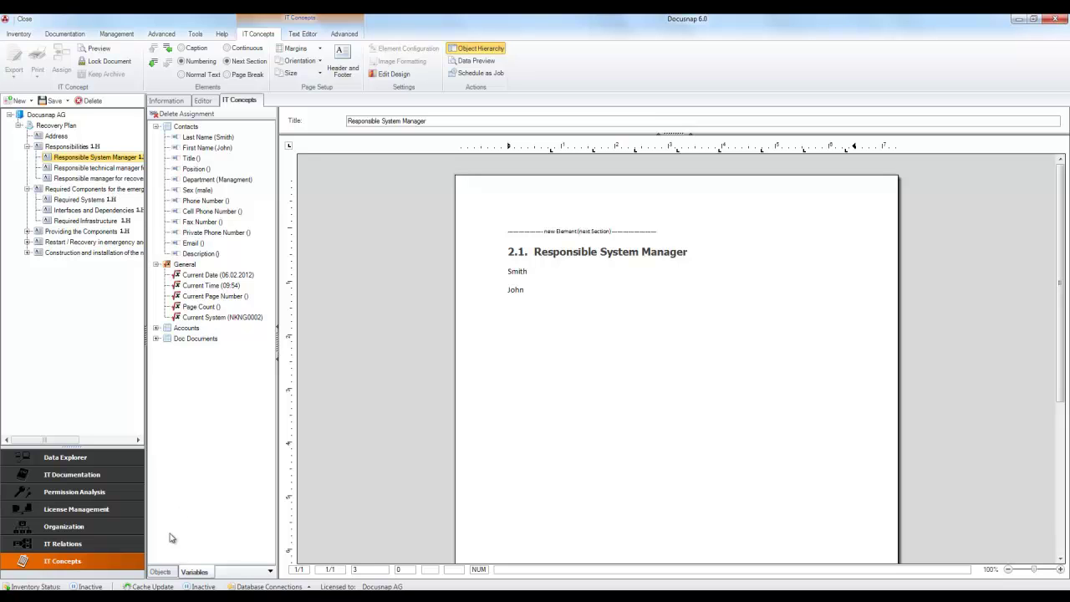
{"action": "left_click", "coordinate": [160, 572]}
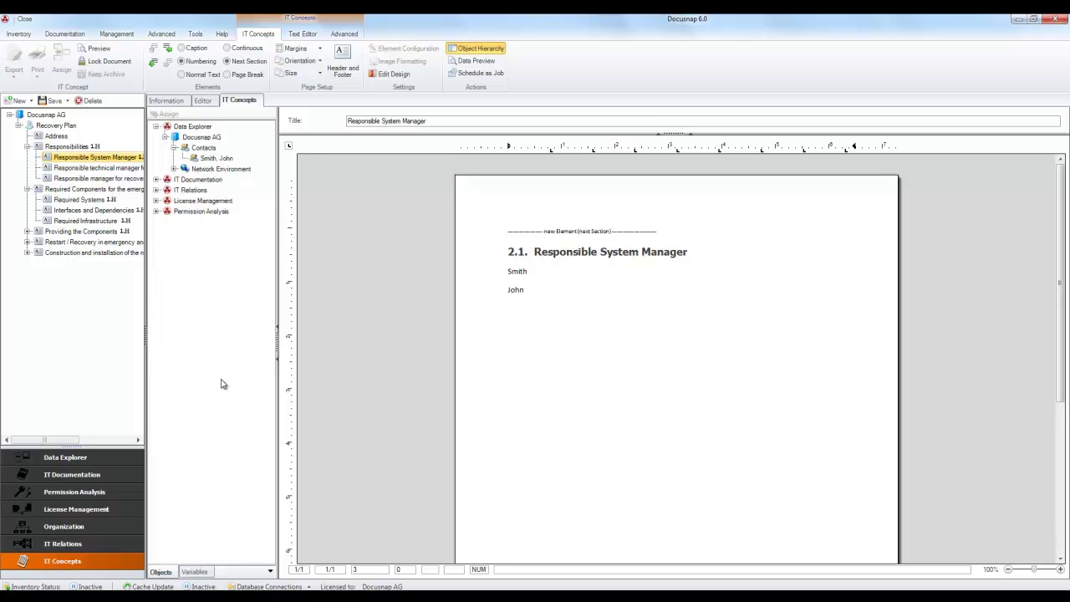
{"action": "left_click", "coordinate": [175, 168]}
{"action": "left_click", "coordinate": [183, 190]}
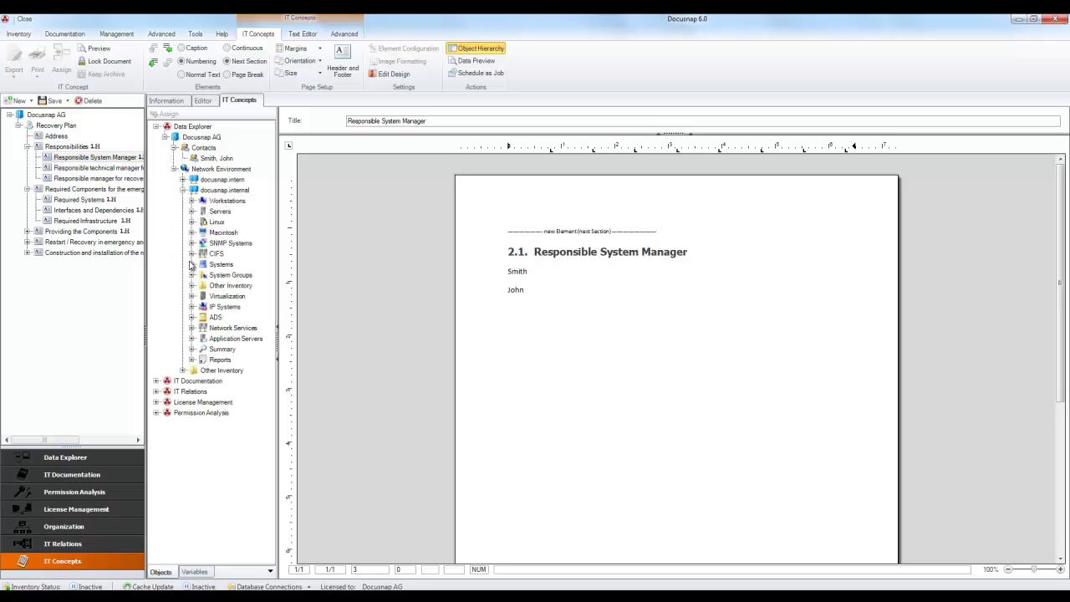
{"action": "left_click", "coordinate": [192, 360]}
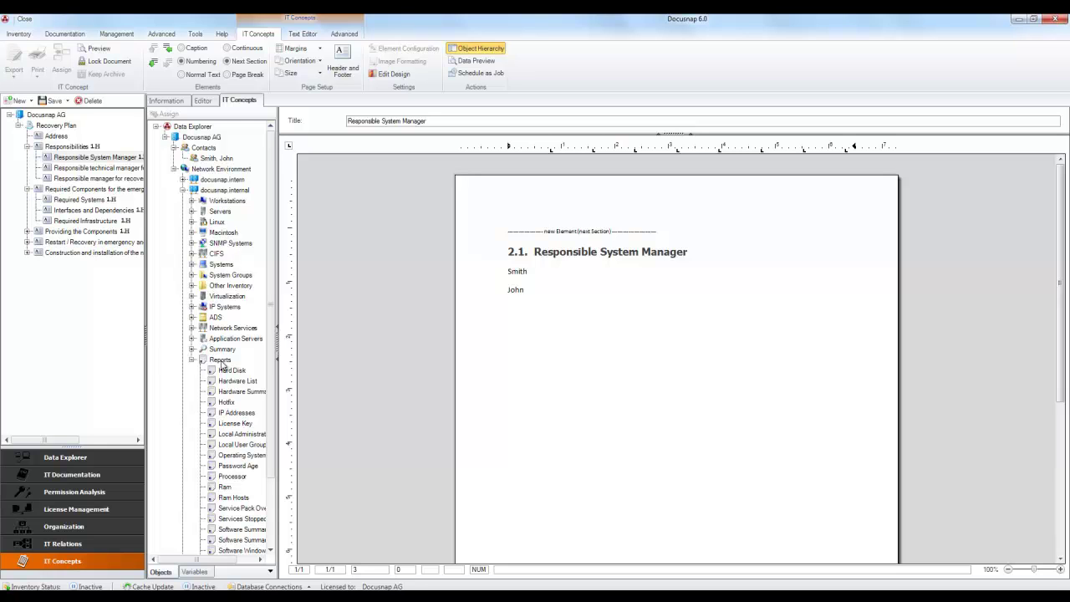
{"action": "left_click_drag", "start_coordinate": [244, 531], "coordinate": [47, 155]}
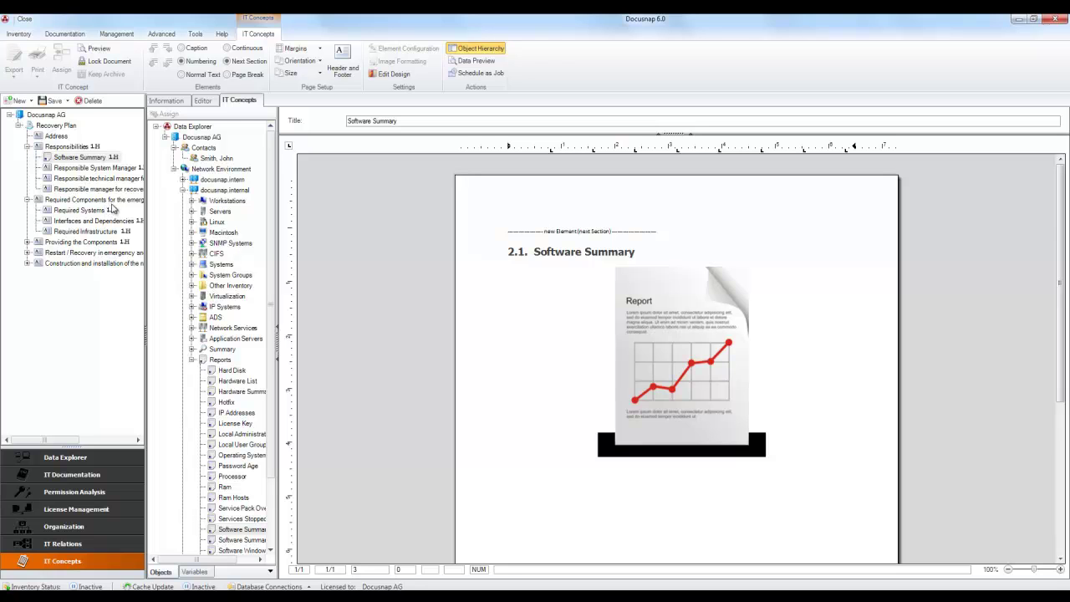
Step: Add the docusnap.internal Workstations data as an element under Required Components for the emergency and regular operation
{"action": "left_click", "coordinate": [216, 203]}
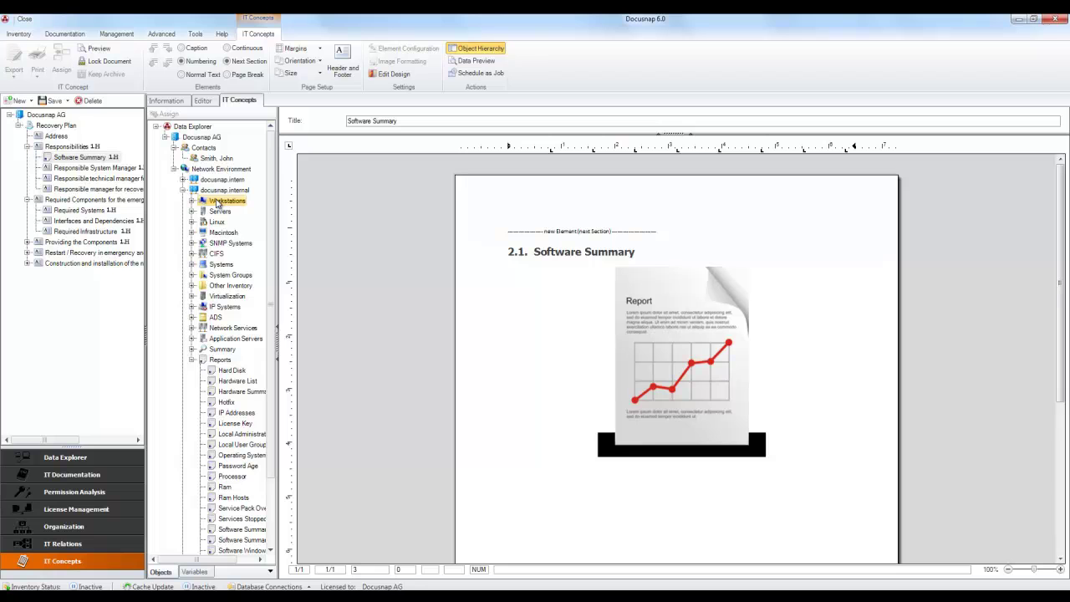
{"action": "left_click_drag", "start_coordinate": [216, 201], "coordinate": [60, 215]}
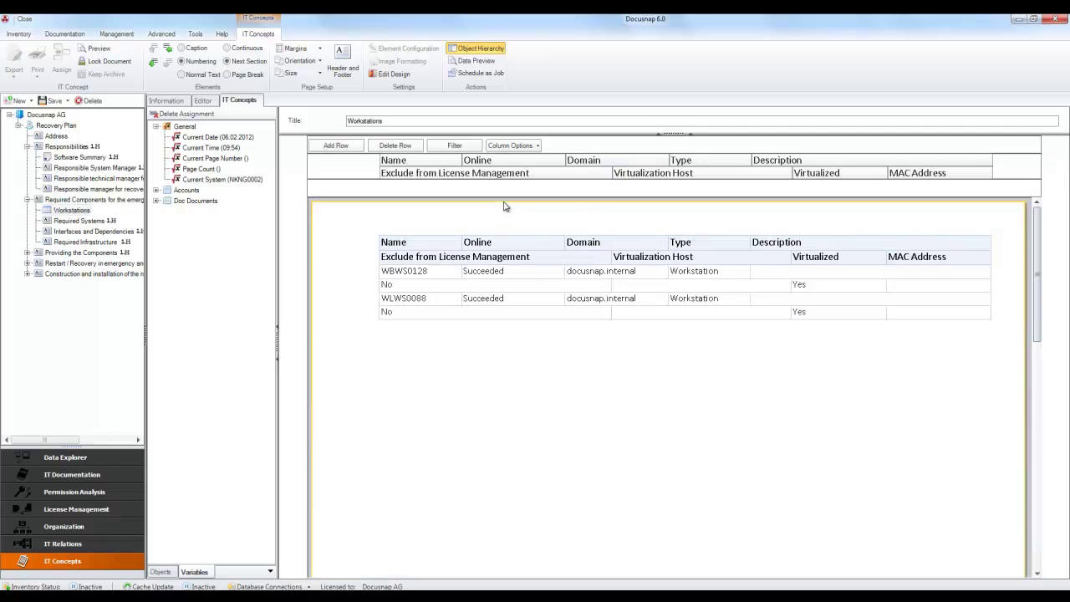
Step: Hide the Virtualized and MAC Address columns, then place Type before Domain and Virtualization Host before Exclude from License Management in the Workstations table
{"action": "left_click", "coordinate": [535, 147]}
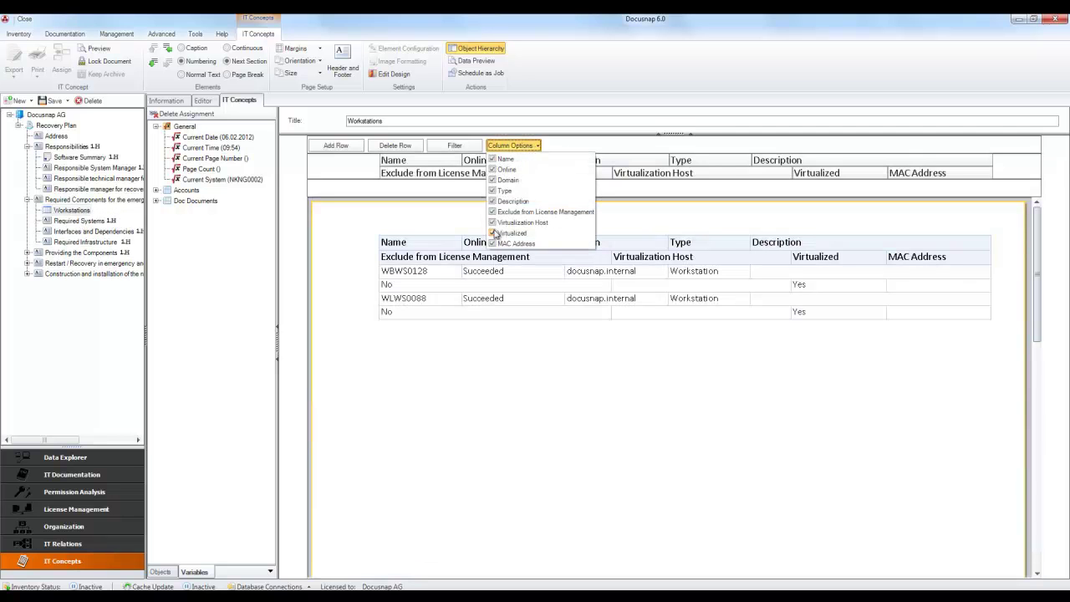
{"action": "left_click", "coordinate": [493, 234]}
{"action": "left_click", "coordinate": [494, 243]}
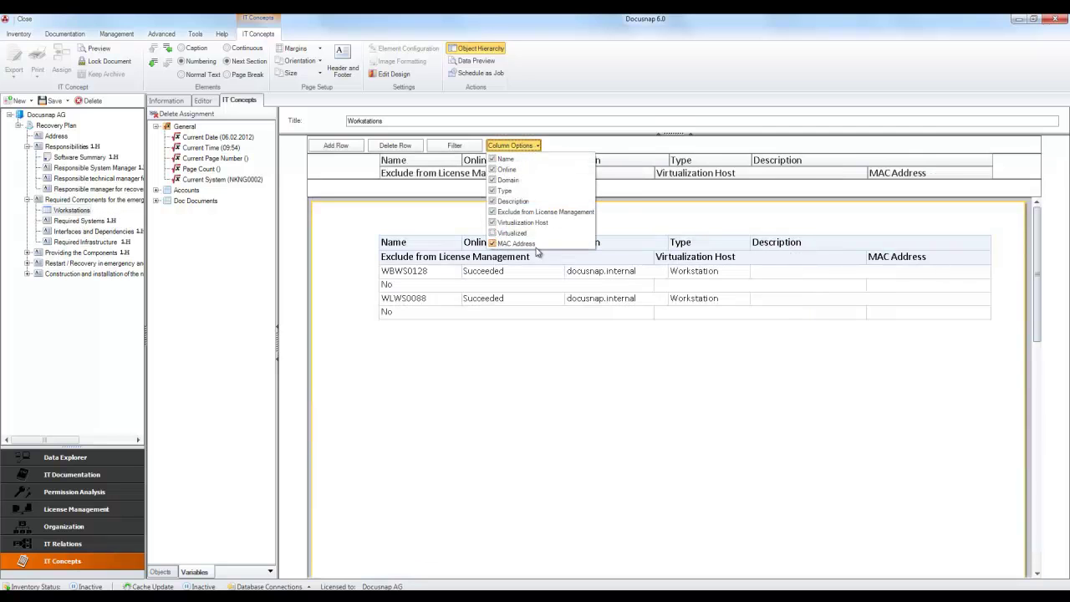
{"action": "left_click", "coordinate": [623, 216]}
{"action": "left_click_drag", "start_coordinate": [690, 160], "coordinate": [624, 152]}
{"action": "left_click_drag", "start_coordinate": [751, 173], "coordinate": [503, 173]}
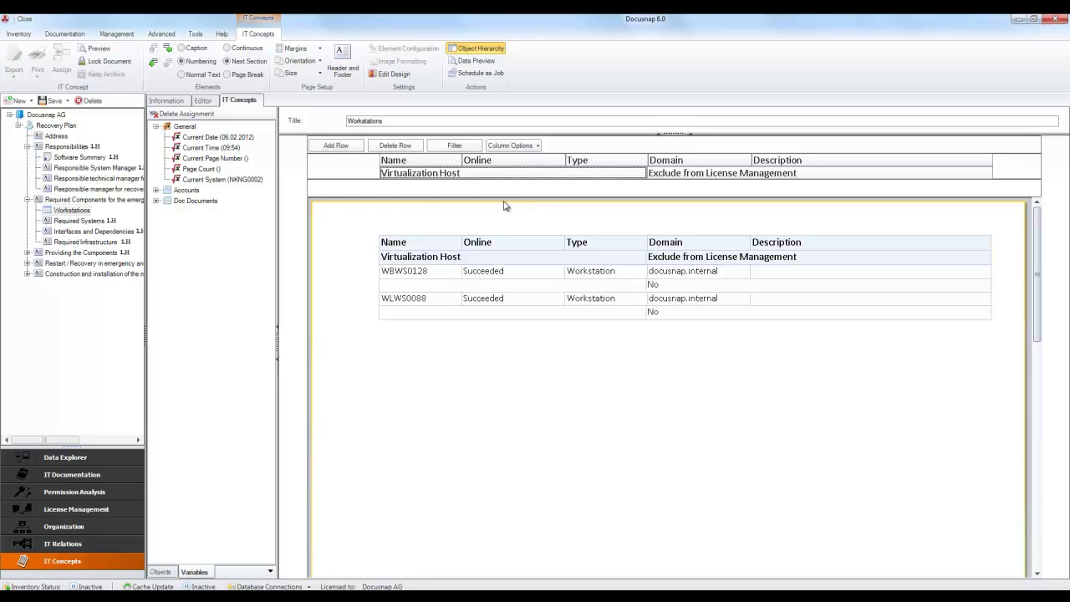
Step: Move the Workstations element down below Required Systems and return to the Recovery Plan's top level
{"action": "left_click", "coordinate": [154, 67]}
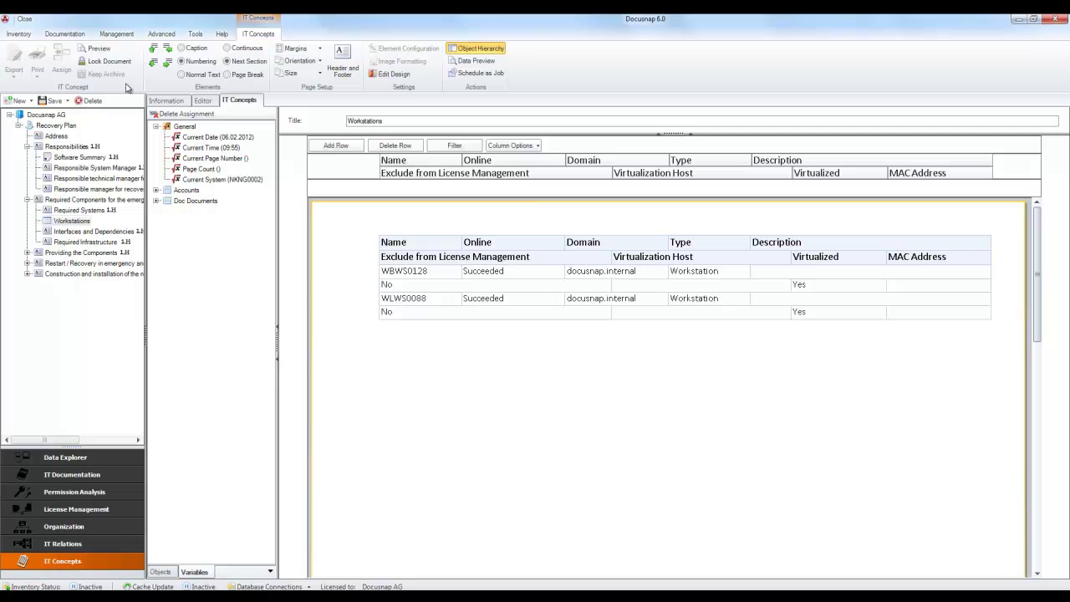
{"action": "left_click", "coordinate": [71, 128]}
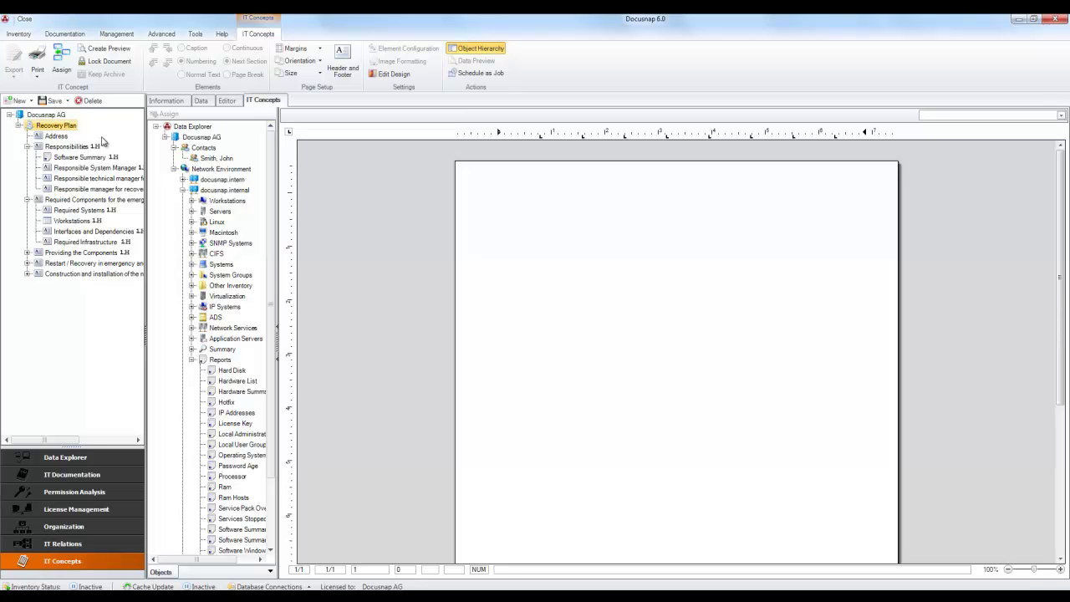
Step: Add the Server Overview from Docusnap AG's IT Relations as the first element under Recovery Plan, preview it, and leave the preview
{"action": "left_click", "coordinate": [166, 137]}
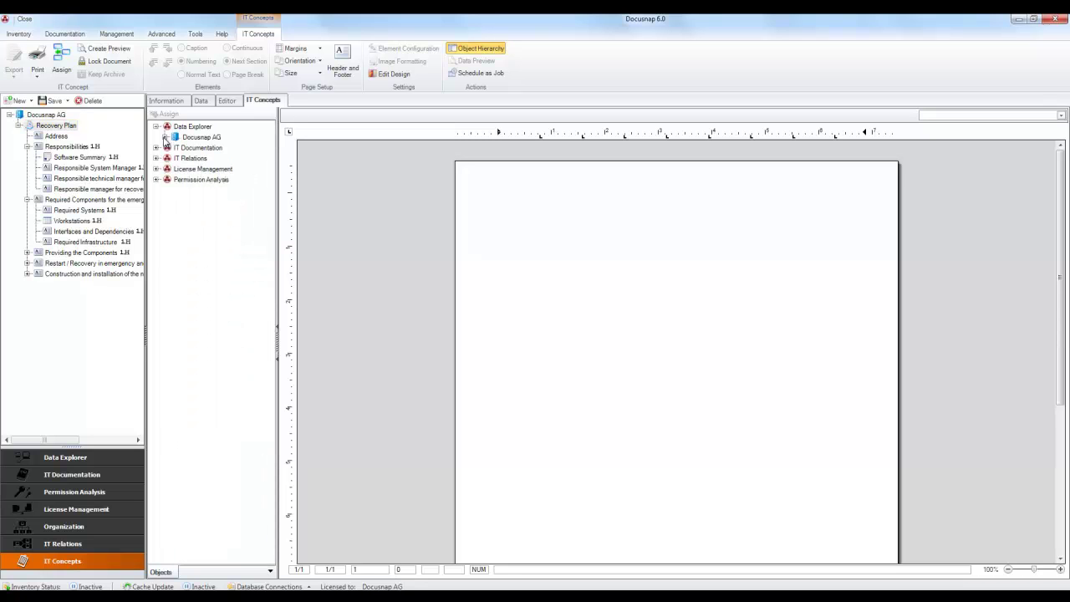
{"action": "left_click", "coordinate": [157, 158]}
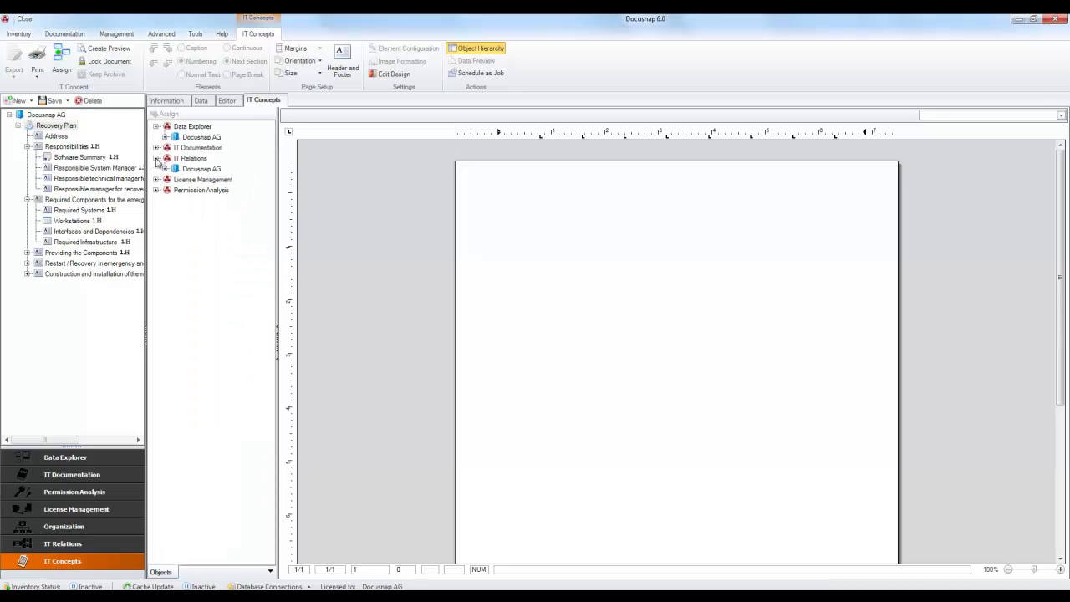
{"action": "left_click", "coordinate": [166, 169]}
{"action": "left_click_drag", "start_coordinate": [205, 180], "coordinate": [46, 128]}
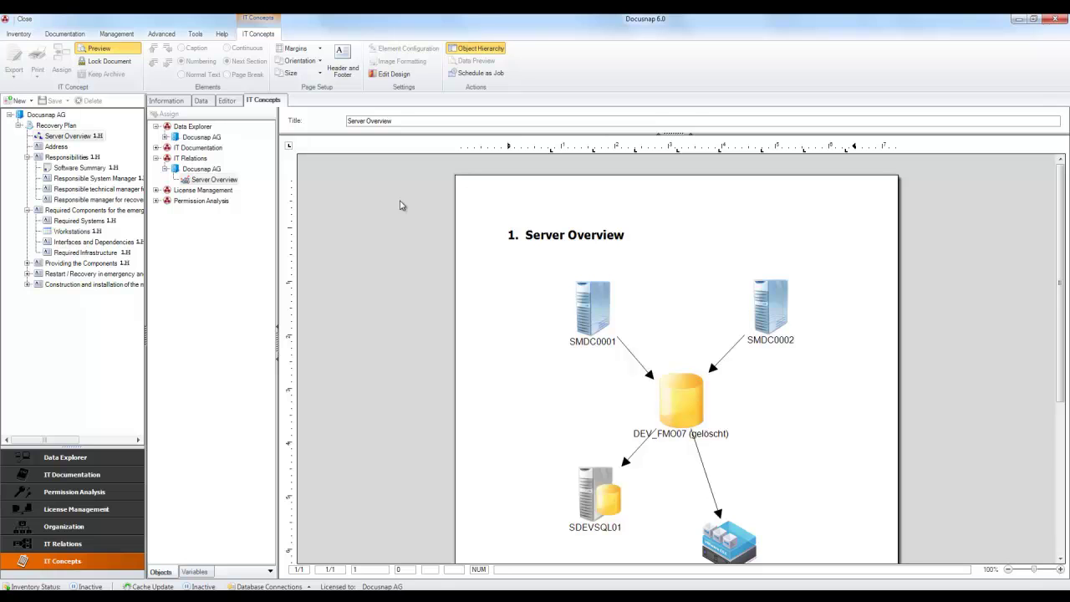
{"action": "left_click", "coordinate": [131, 52]}
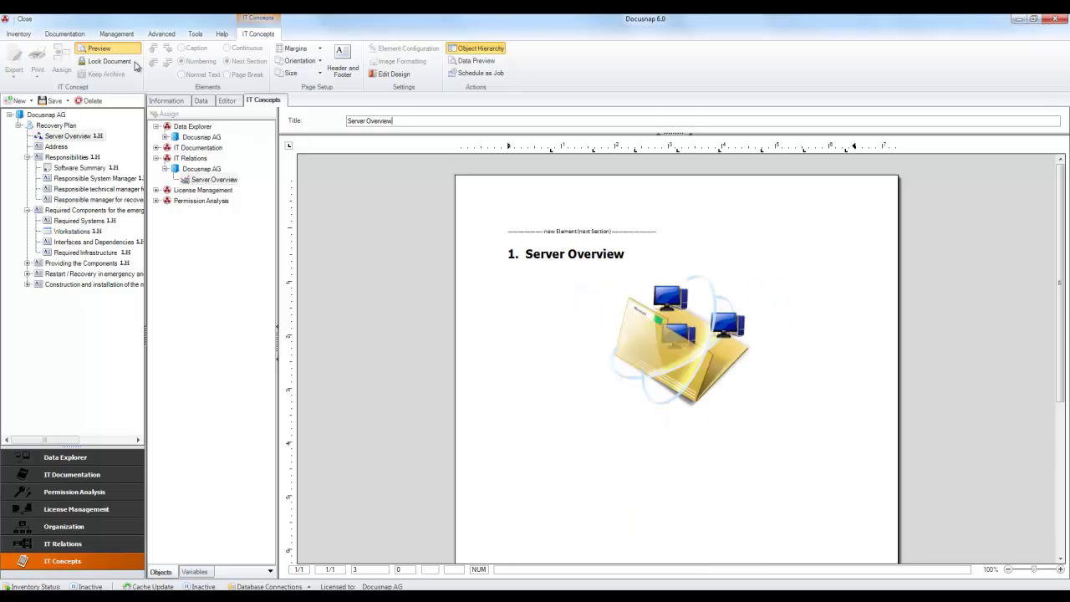
Step: Add the Network Plan from Docusnap AG's IT Documentation as an element at the top level of the Recovery Plan, above Server Overview
{"action": "left_click", "coordinate": [155, 147]}
{"action": "left_click", "coordinate": [165, 158]}
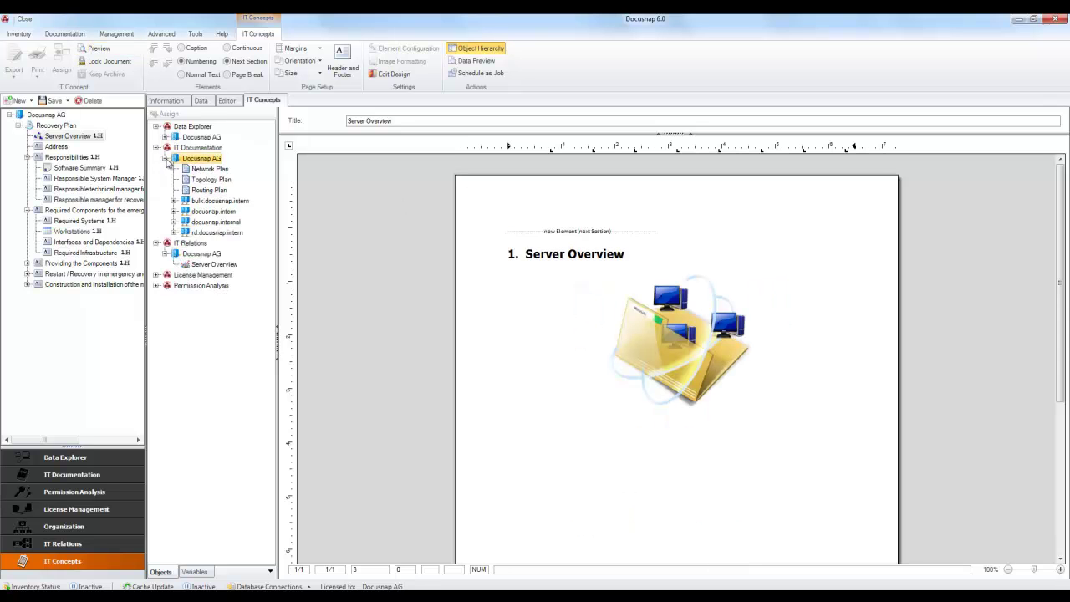
{"action": "left_click_drag", "start_coordinate": [209, 170], "coordinate": [39, 134]}
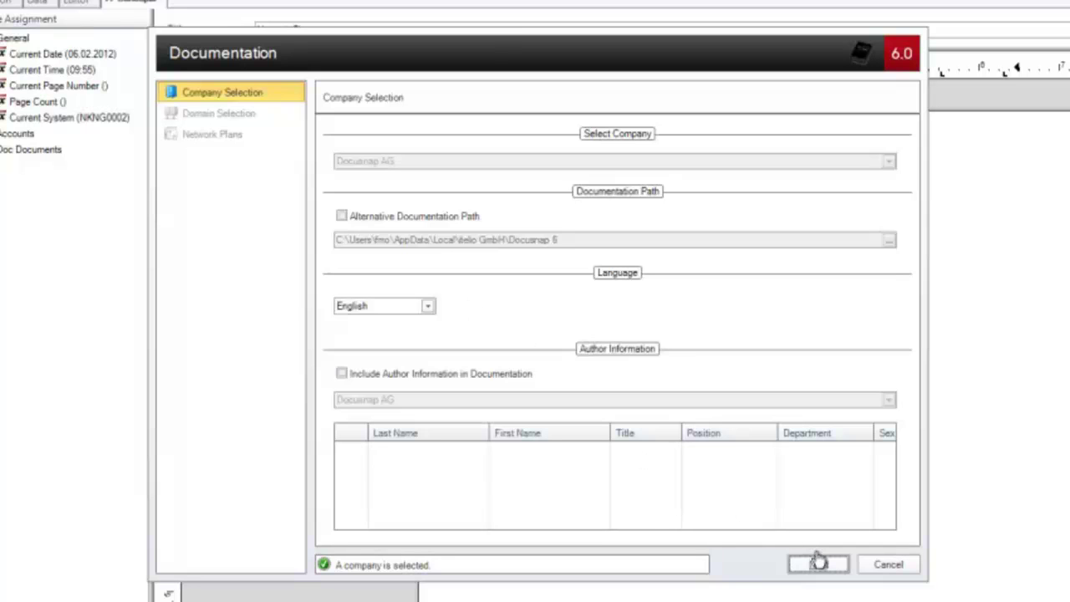
Step: Generate the Network Plan preview with the preset company, domain and network plan settings, and return to the element's edit view
{"action": "left_click", "coordinate": [819, 562]}
{"action": "left_click", "coordinate": [815, 565]}
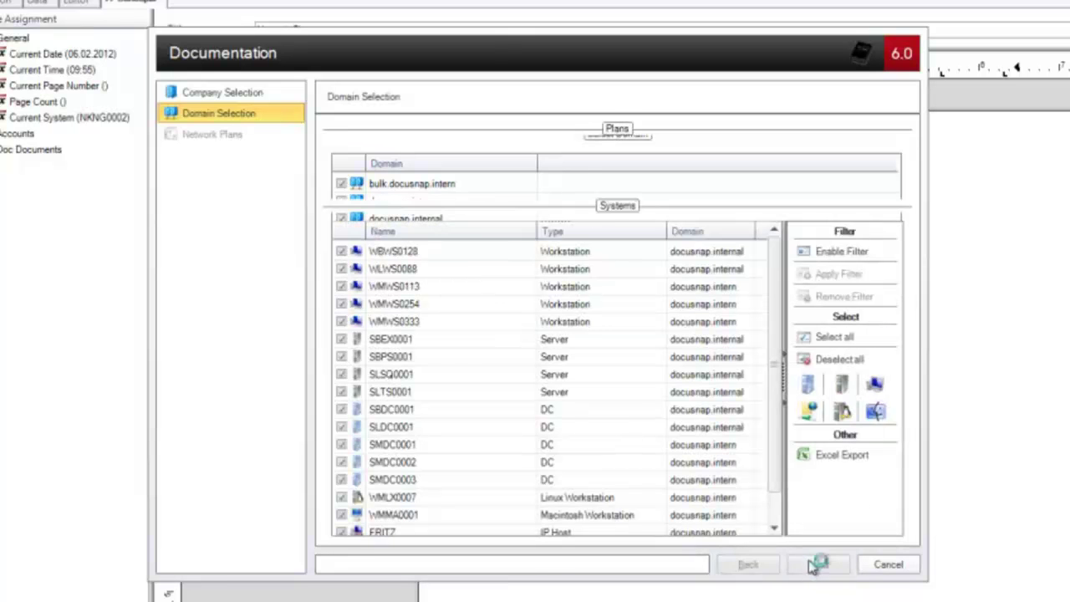
{"action": "left_click", "coordinate": [816, 566]}
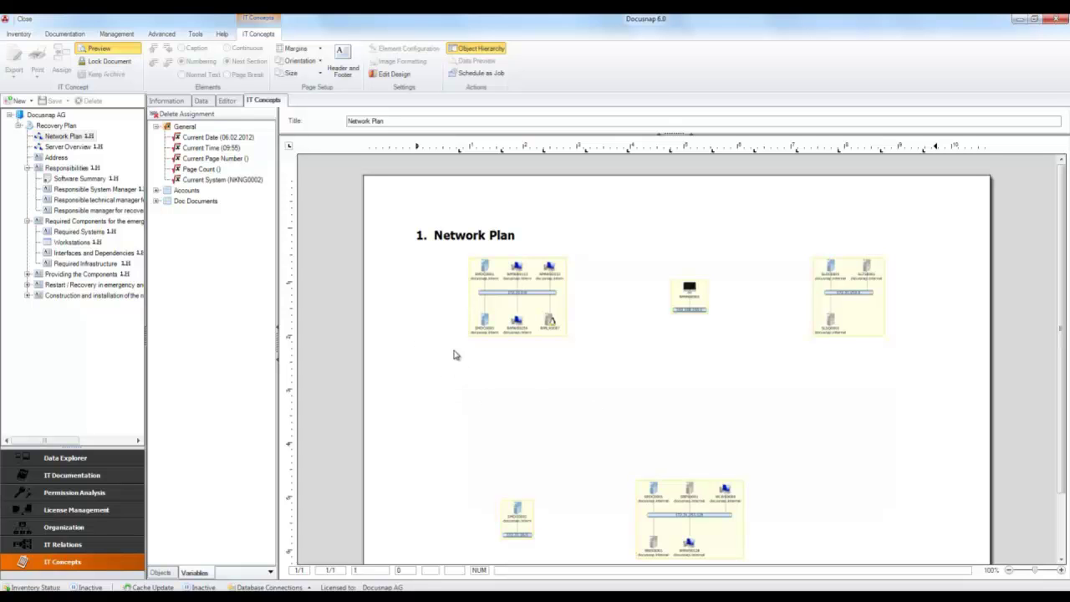
{"action": "left_click", "coordinate": [125, 50]}
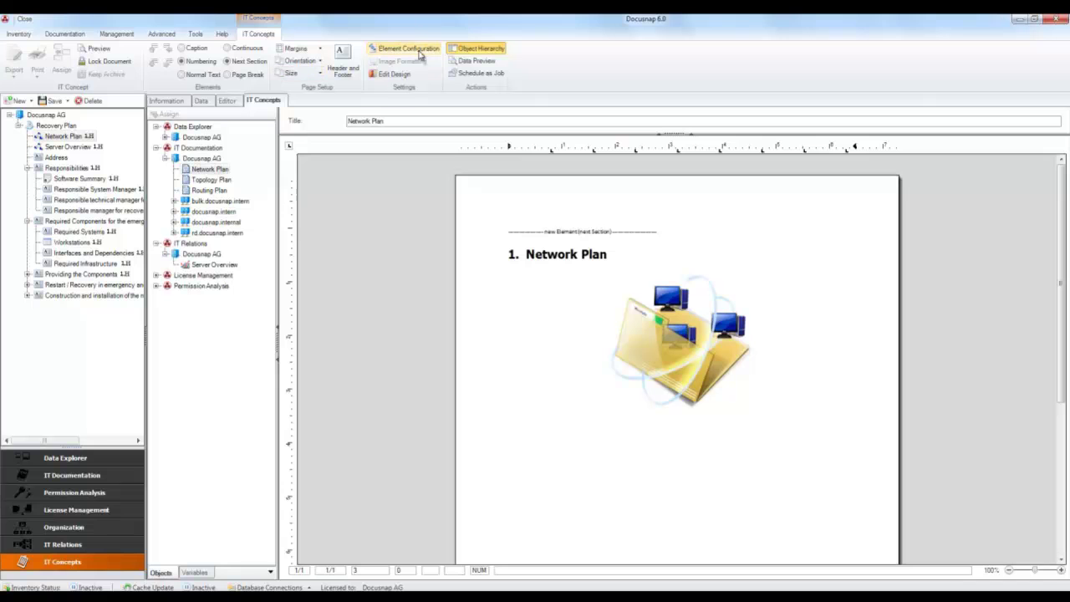